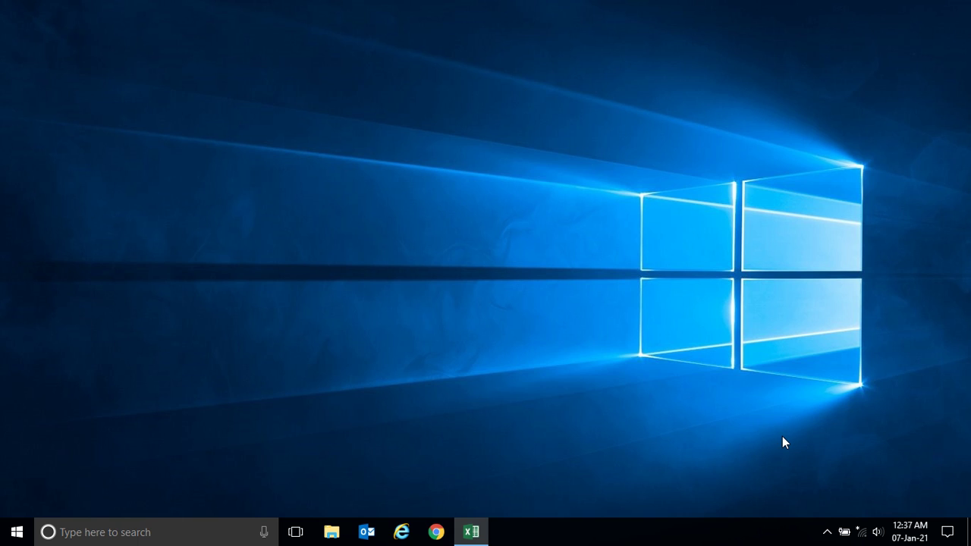
Switch to Excel and enter 49 in cell G7 and 94 in cell G8 of Sheet2.
left_click(478, 532)
left_click(333, 258)
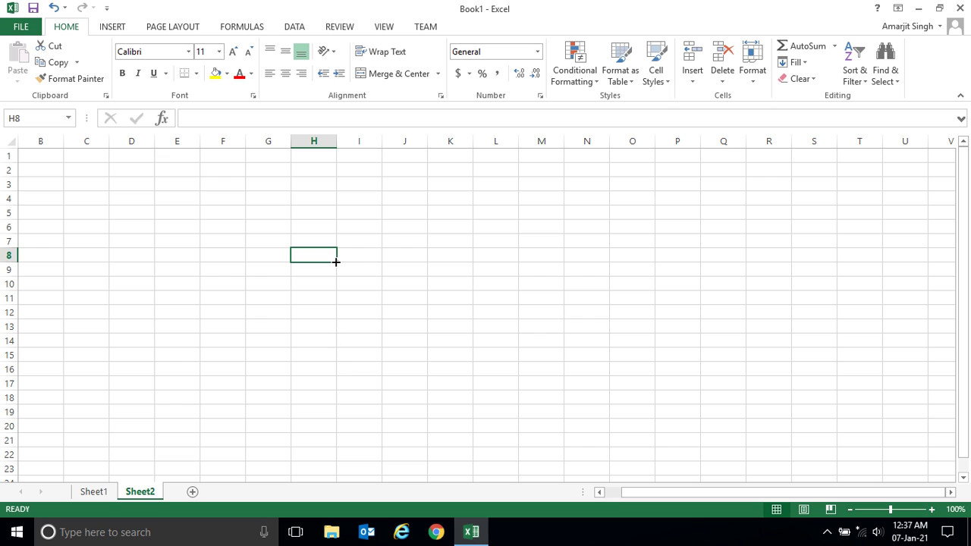
left_click(258, 238)
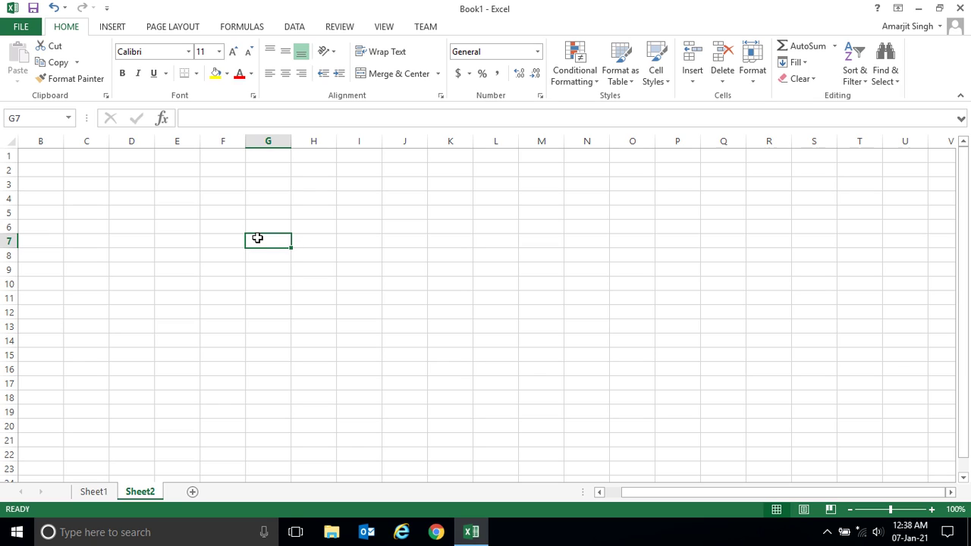
type("49")
key("Return")
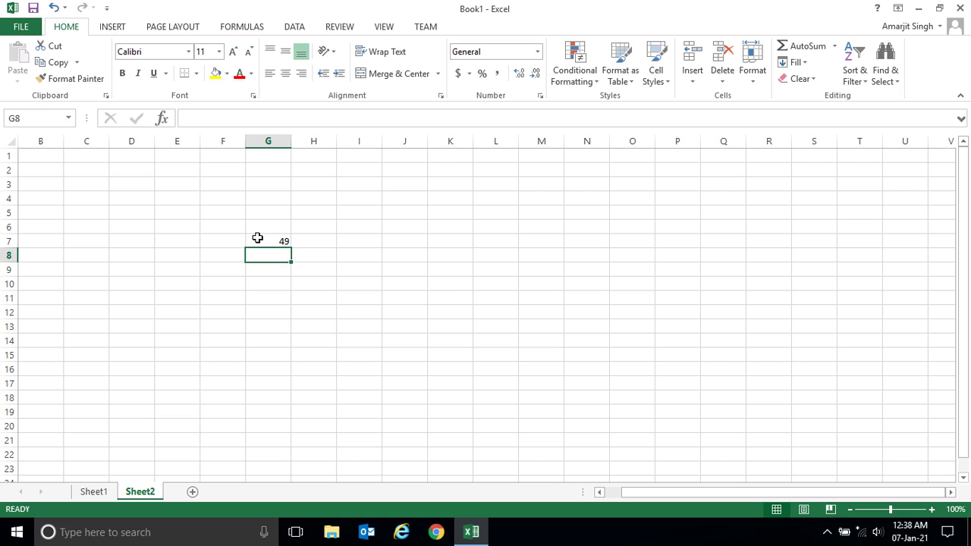
type("94")
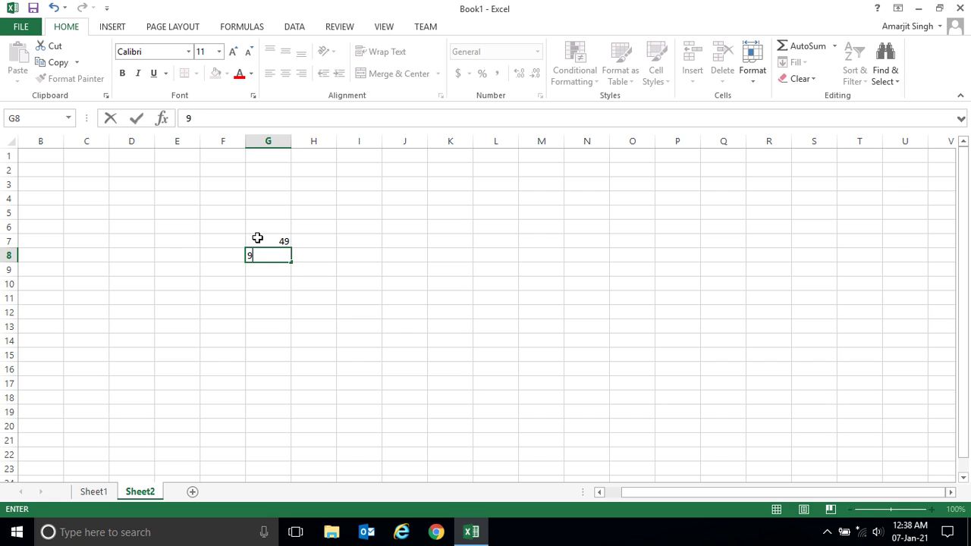
key("Return")
Enter 94 in cell J8 as the larger of the two numbers in column G.
left_click(378, 247)
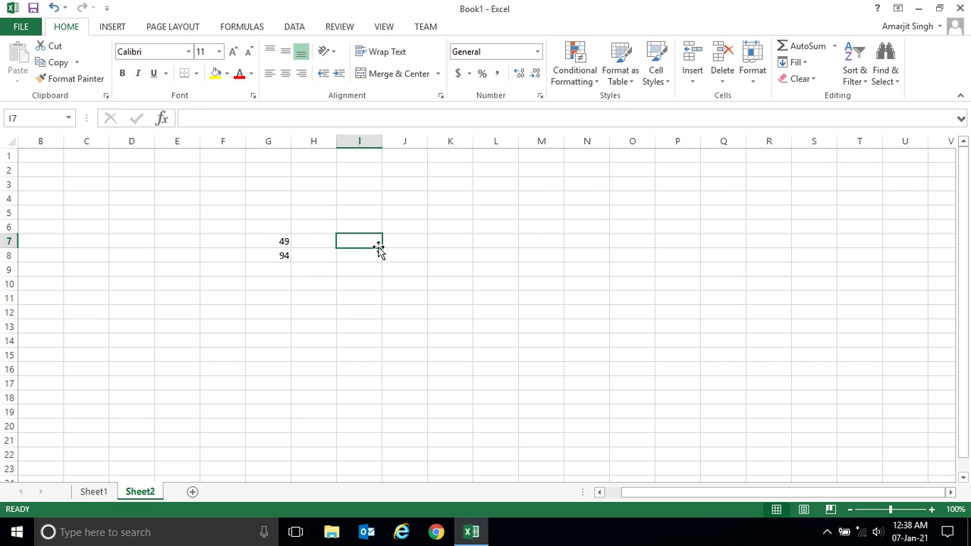
left_click(404, 250)
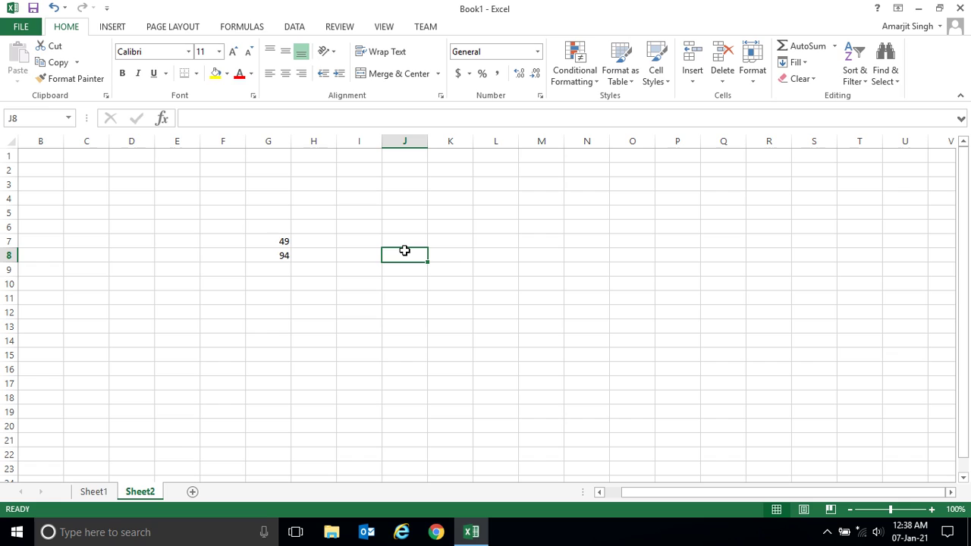
type("94")
key("Return")
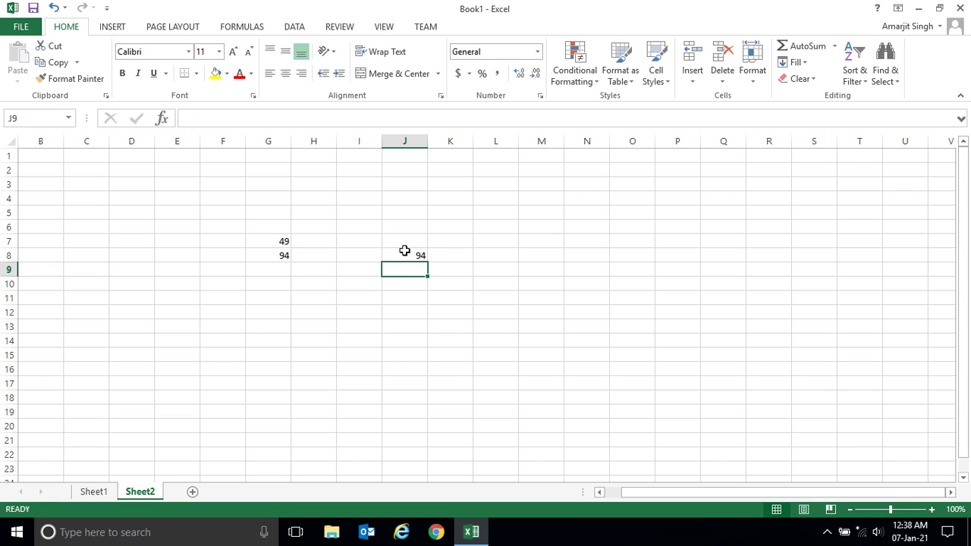
Add 95 as a third number in cell G9, directly below the existing two.
key("Up")
key("Left")
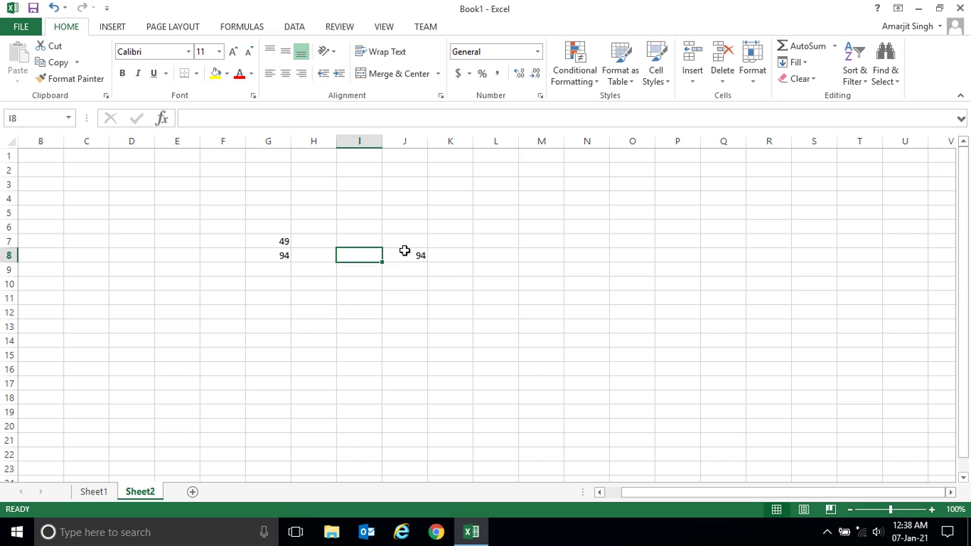
key("Down")
key("Left")
key("Left")
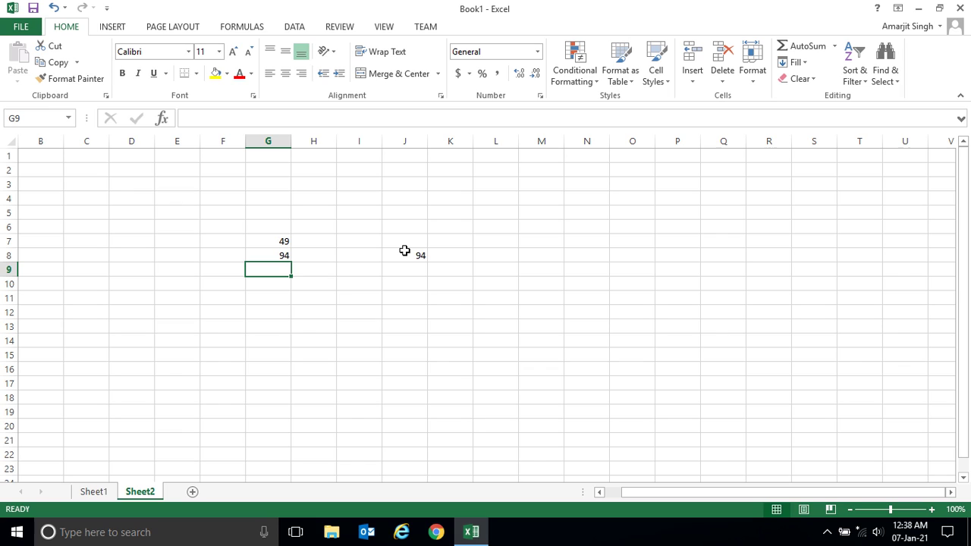
type("95")
key("Return")
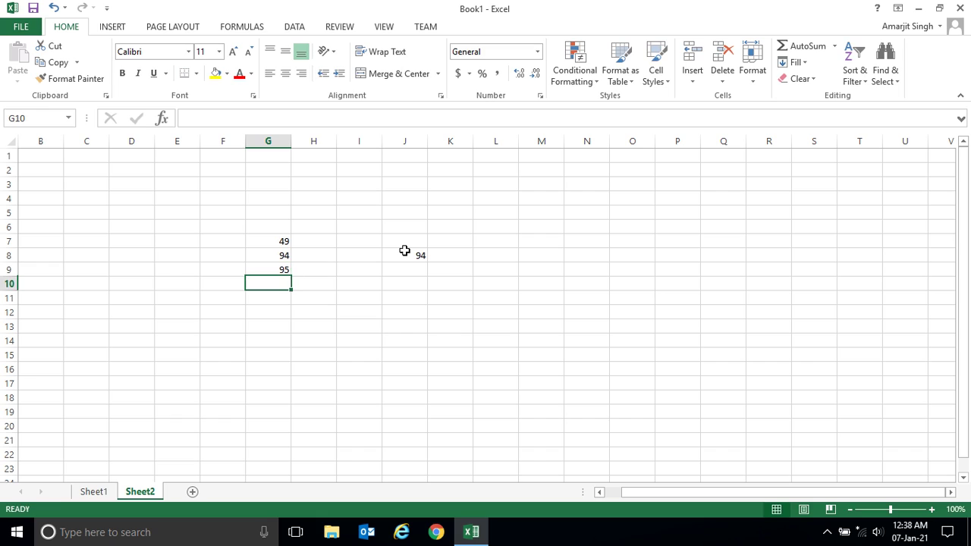
Replace the value in cell J8 with 95, the highest number in column G.
key("Right")
key("Up")
key("Right")
key("Right")
key("Up")
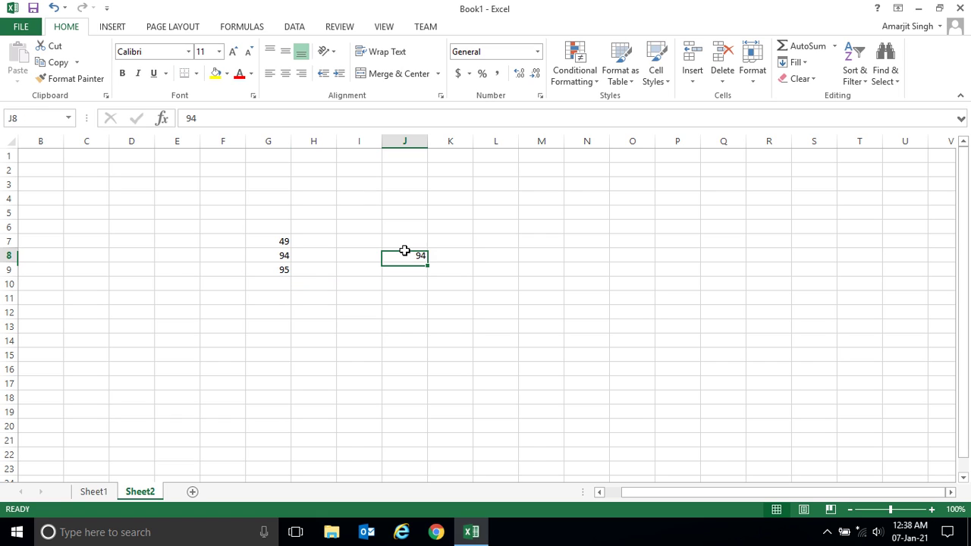
key("Down")
key("Up")
type("95")
key("Return")
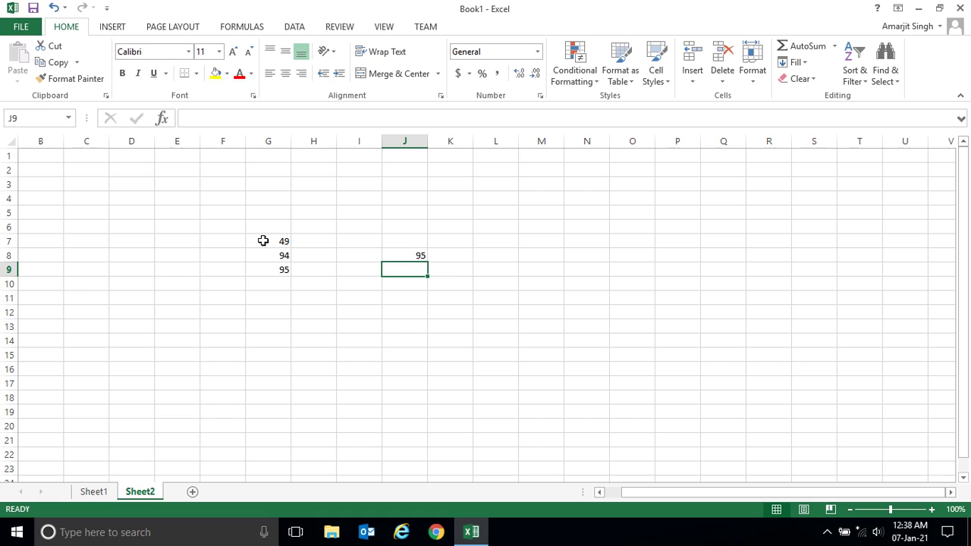
left_click_drag(281, 214, 273, 273)
left_click_drag(271, 318, 271, 328)
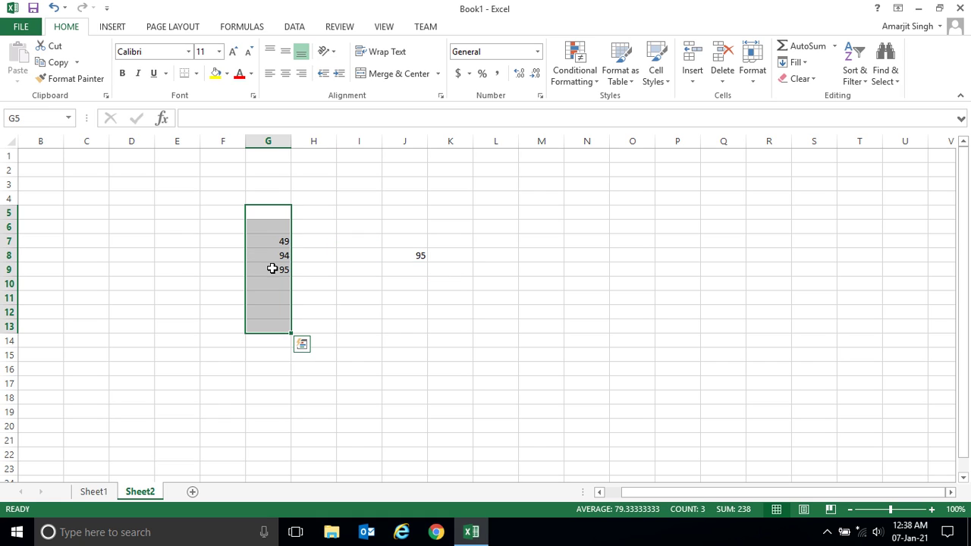
left_click(262, 251)
left_click(268, 241)
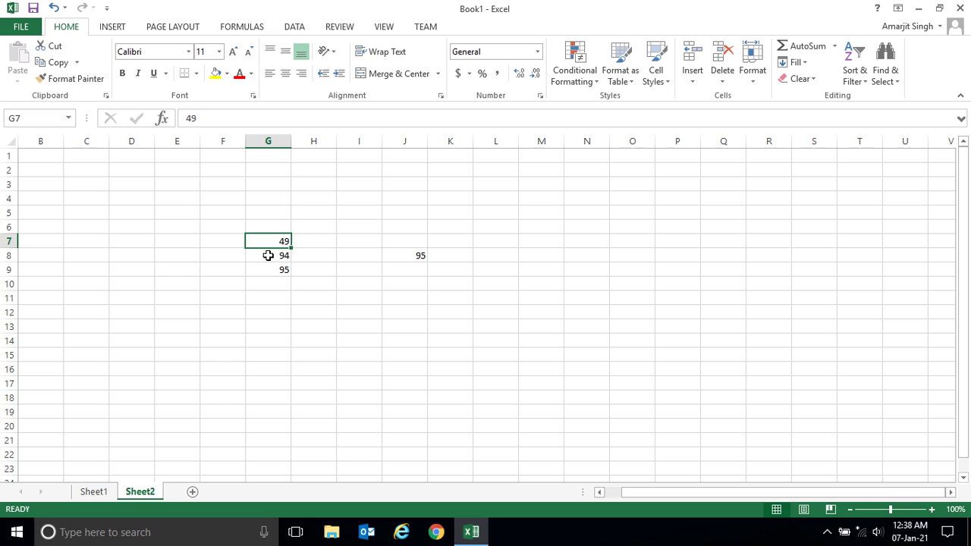
left_click(266, 259)
left_click(268, 272)
left_click(268, 299)
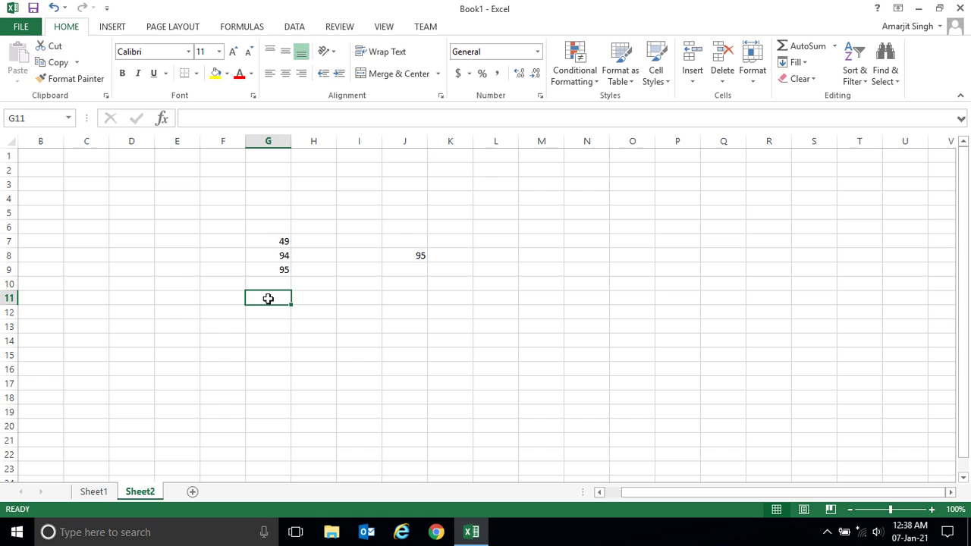
Open Sheet1 and examine the list of numbers in E2:E22.
left_click(104, 495)
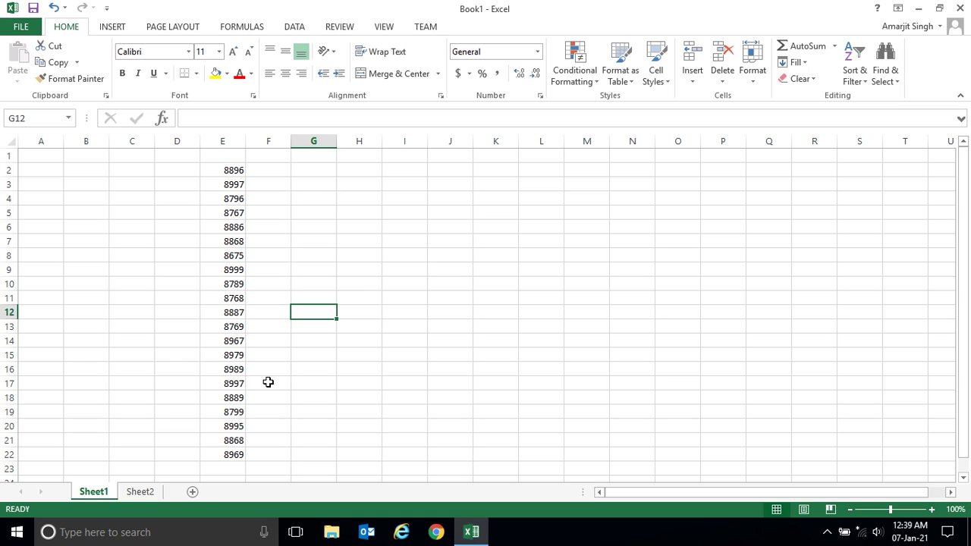
left_click_drag(220, 170, 213, 452)
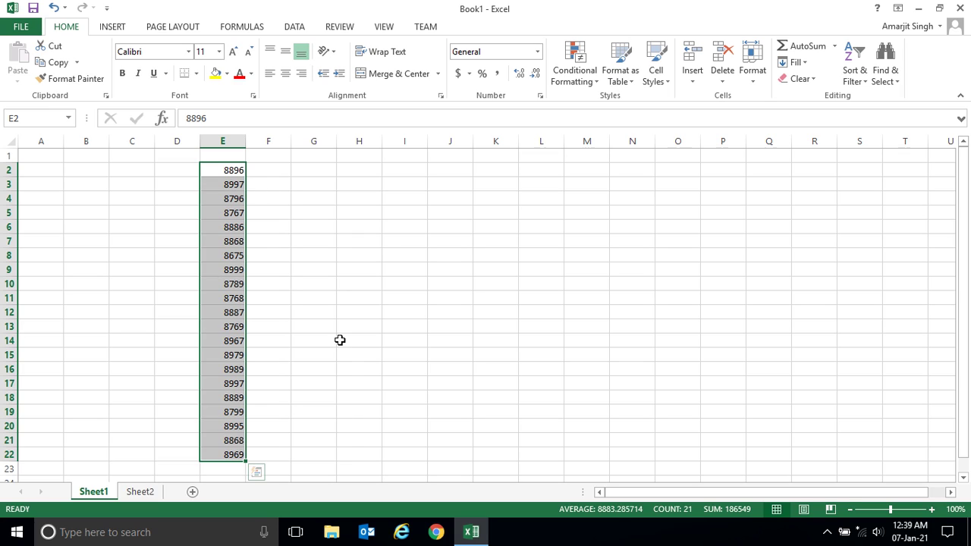
left_click(374, 254)
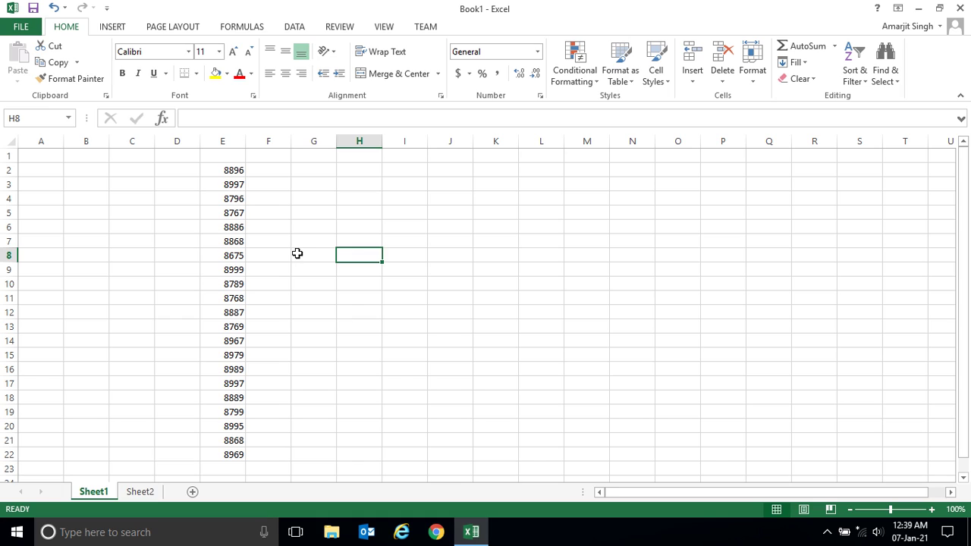
left_click_drag(223, 167, 210, 453)
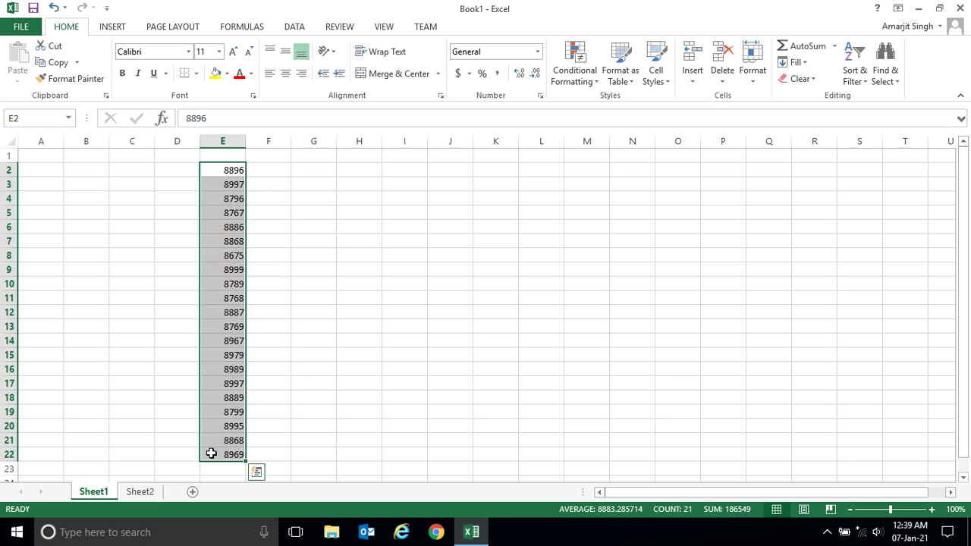
Enter the formula =MAX(E2:E22) in cell H9 to return the largest number in the list.
left_click(366, 273)
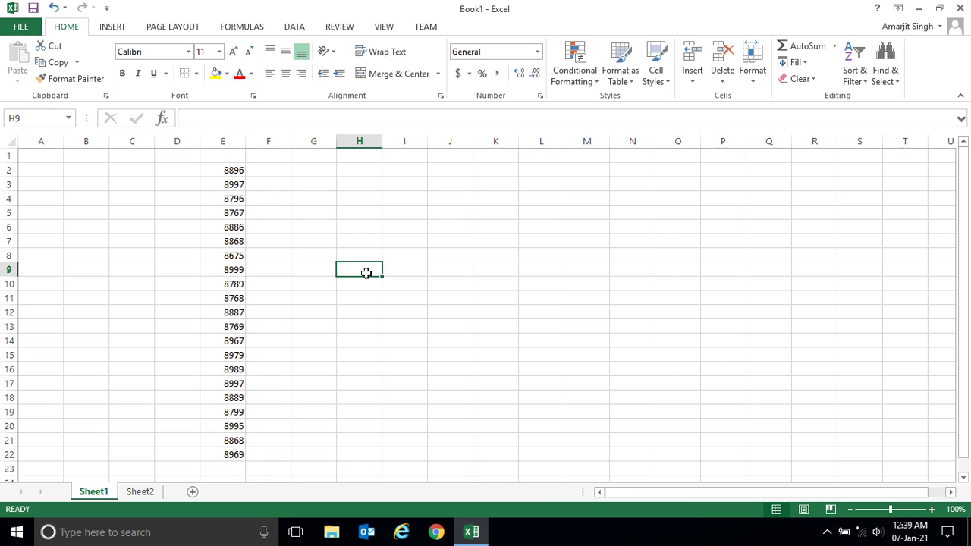
type("=")
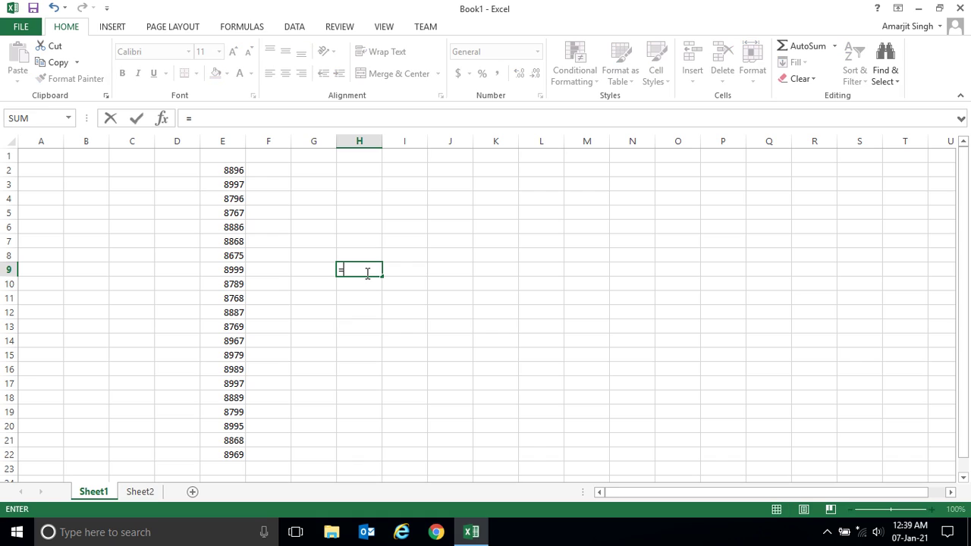
left_click(367, 271)
type("Ma")
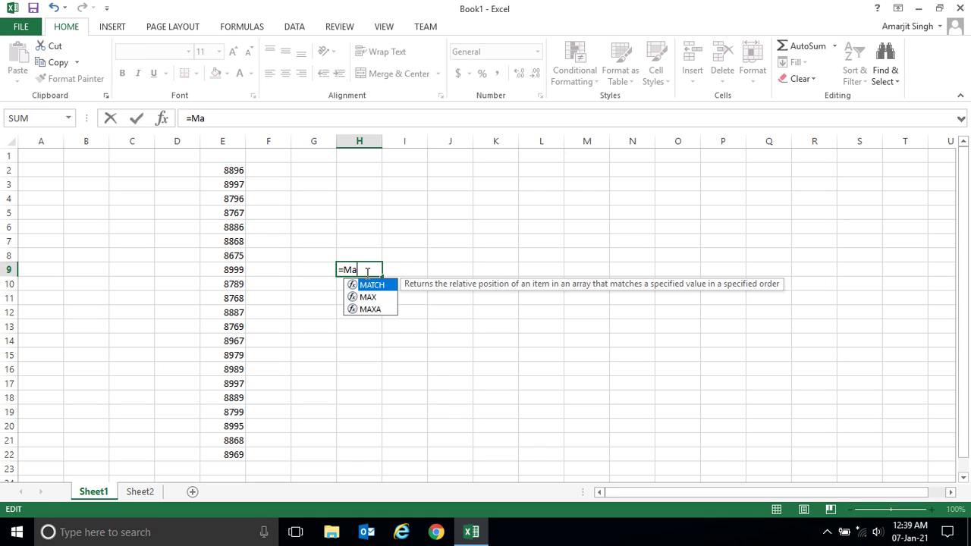
type("x(")
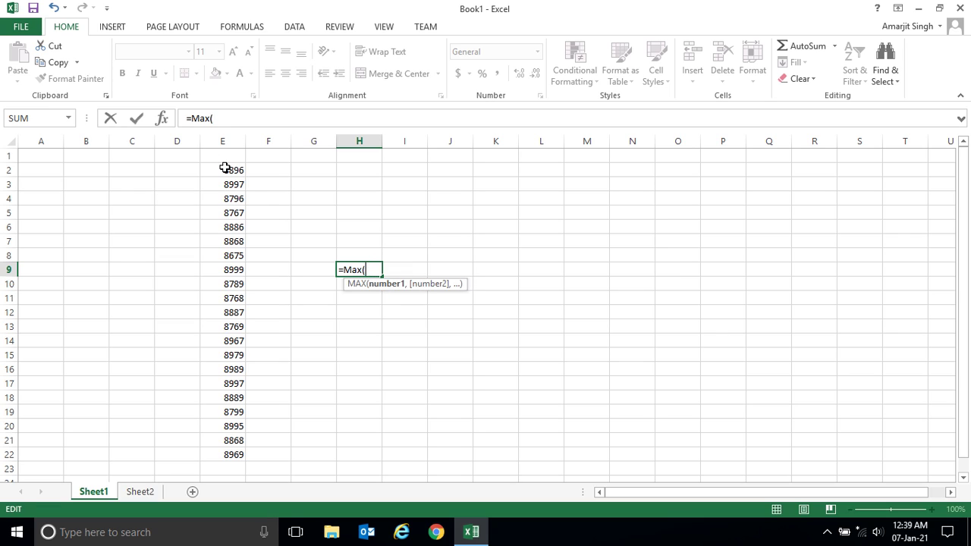
left_click_drag(224, 166, 203, 453)
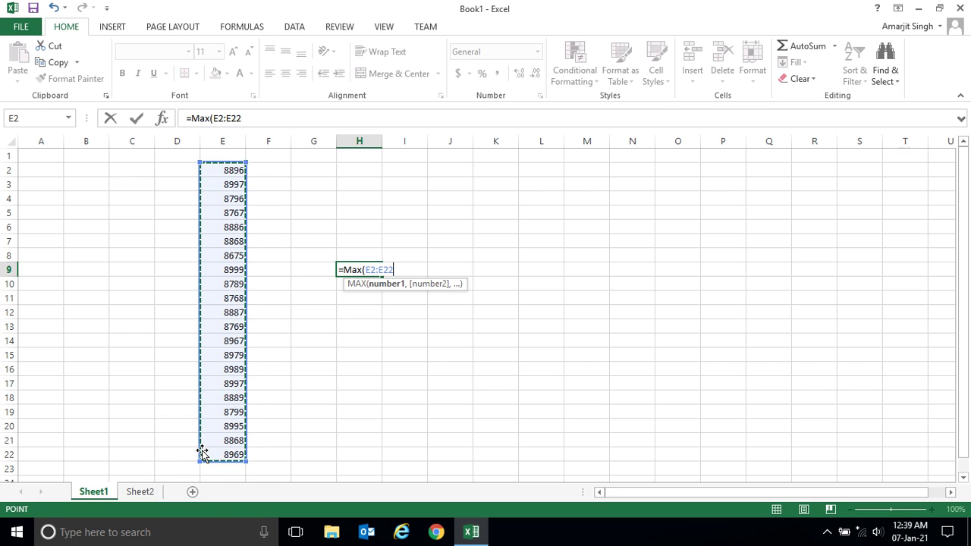
type(")")
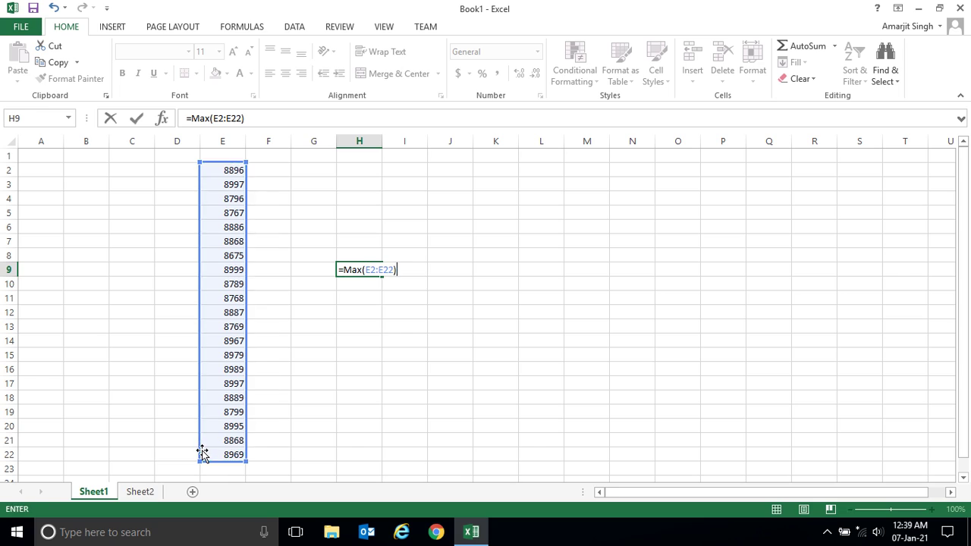
key("Return")
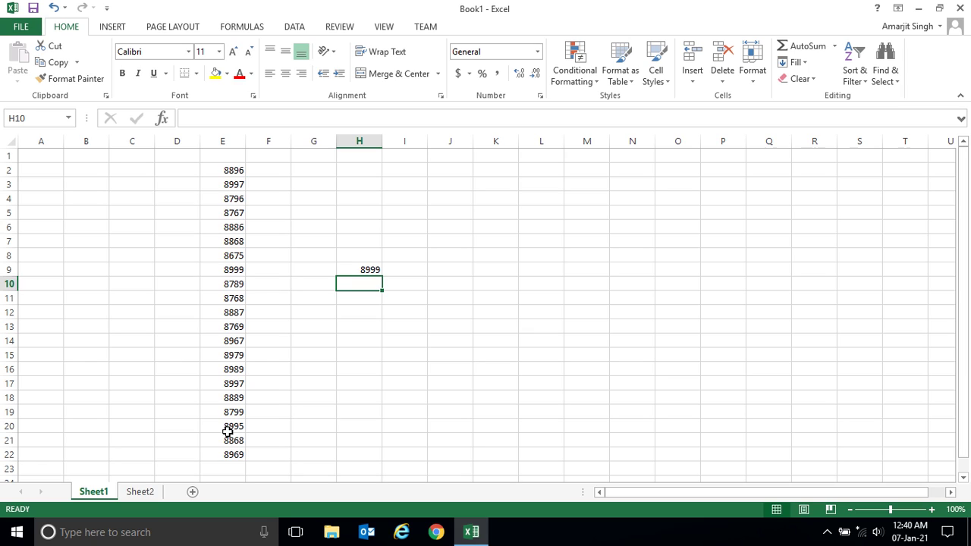
Check the MAX formula in H9 and compare its result with the matching number in column E.
left_click(360, 270)
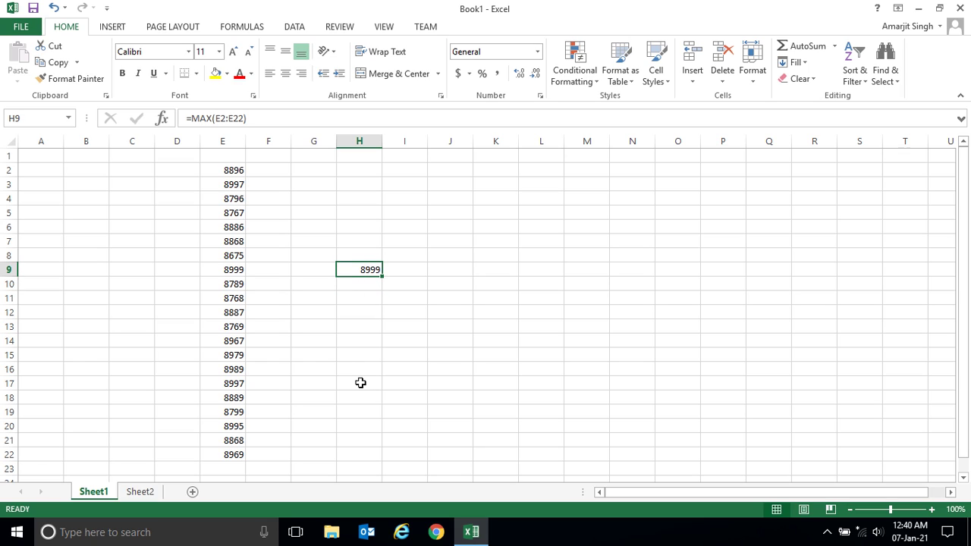
left_click(228, 142)
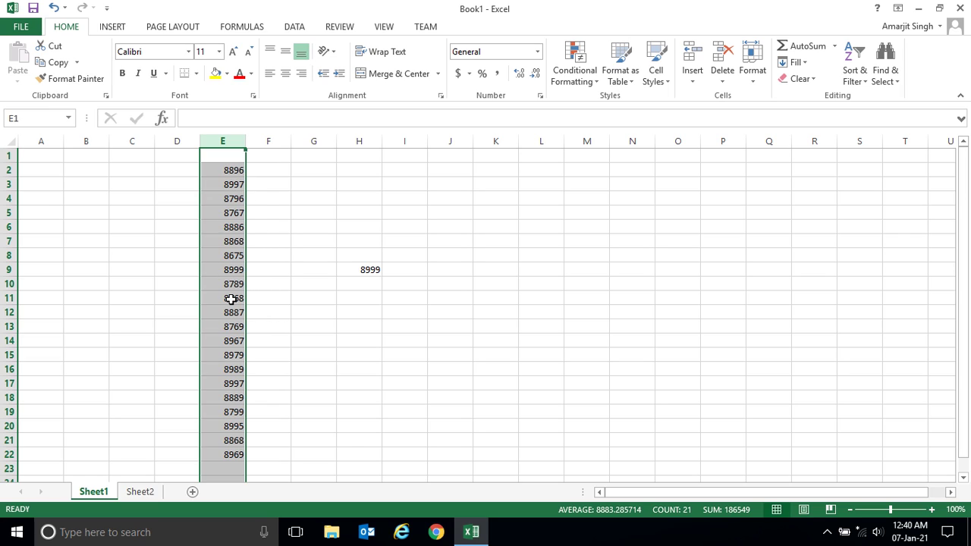
left_click(230, 271)
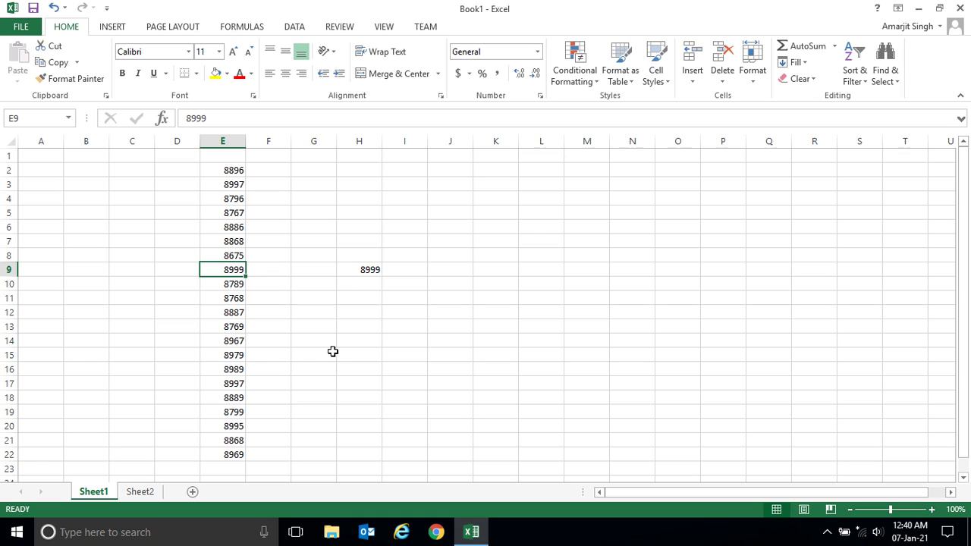
Enter the formula =MIN(E2:E22) in cell H10 to return the smallest number in the list.
left_click(367, 284)
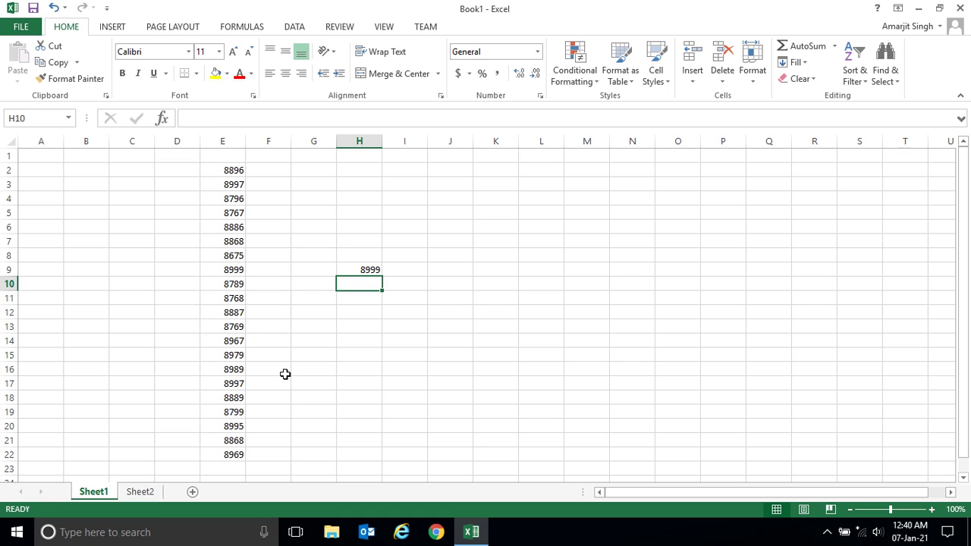
type("=")
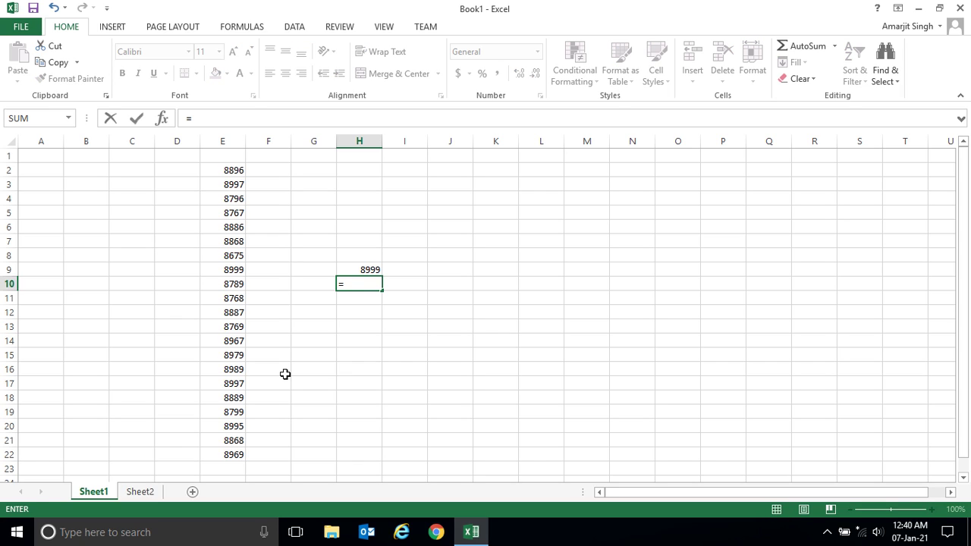
type("min")
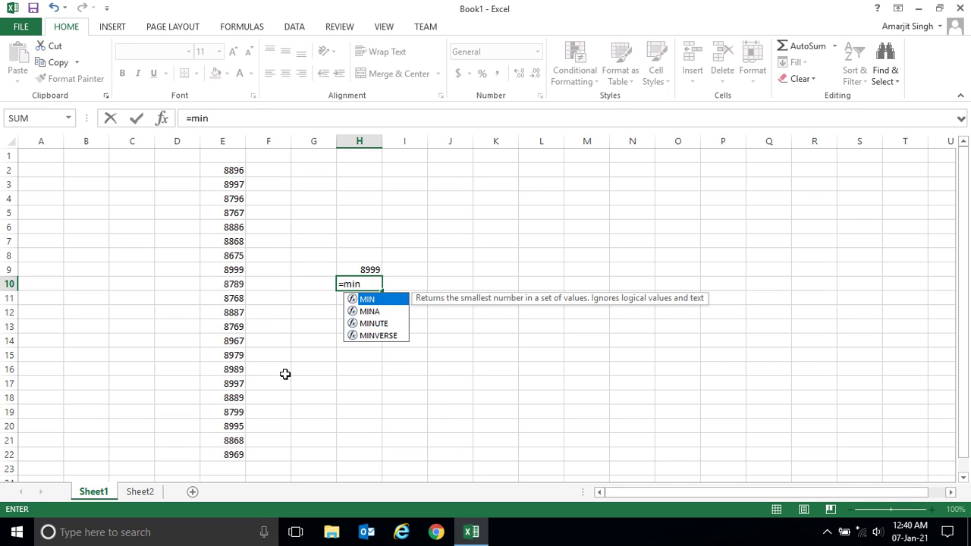
type("(")
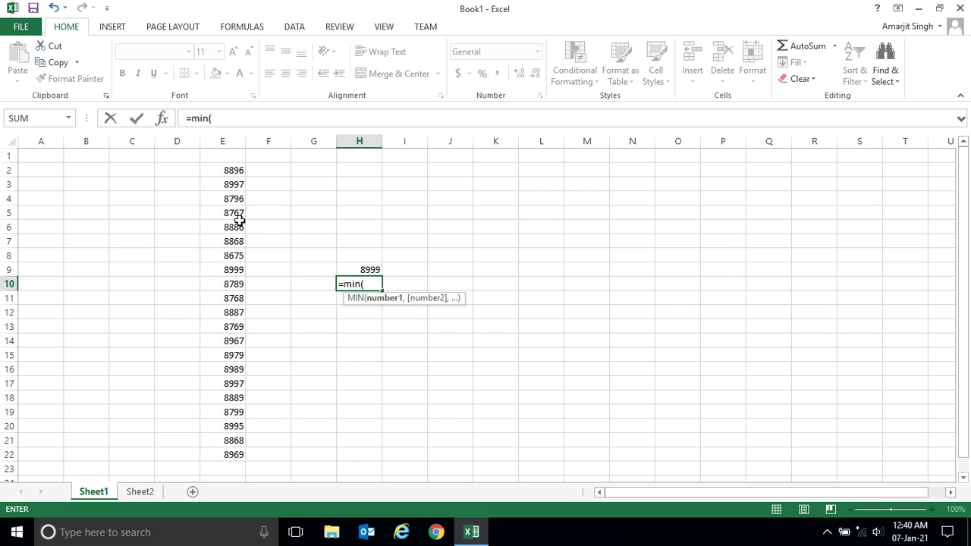
left_click_drag(236, 171, 237, 451)
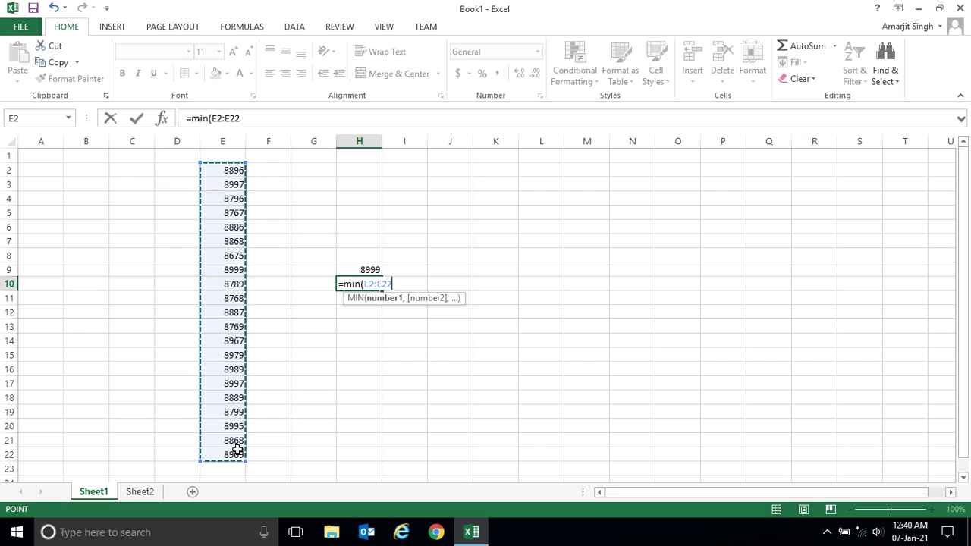
type(")")
key("Return")
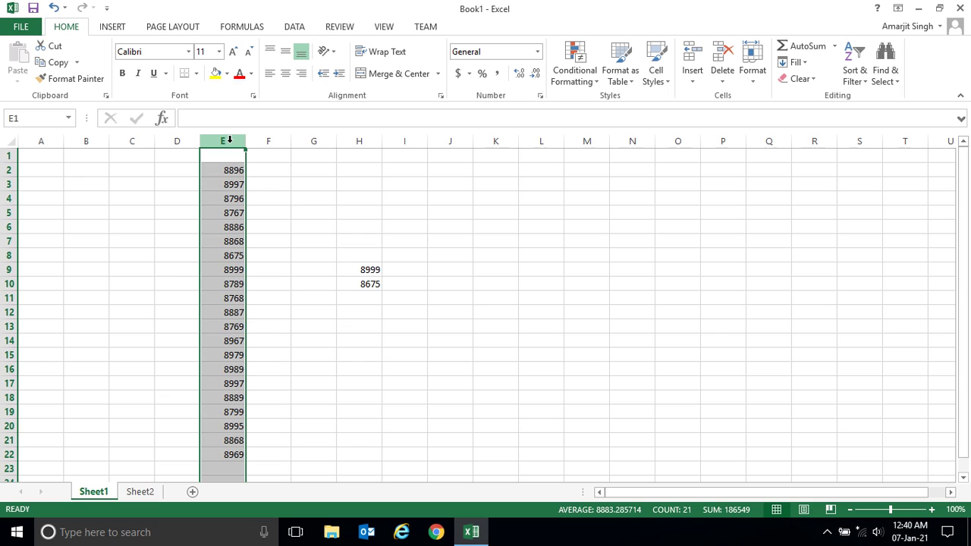
Search column E for 8675 to locate the smallest number in the list.
key("ctrl+f")
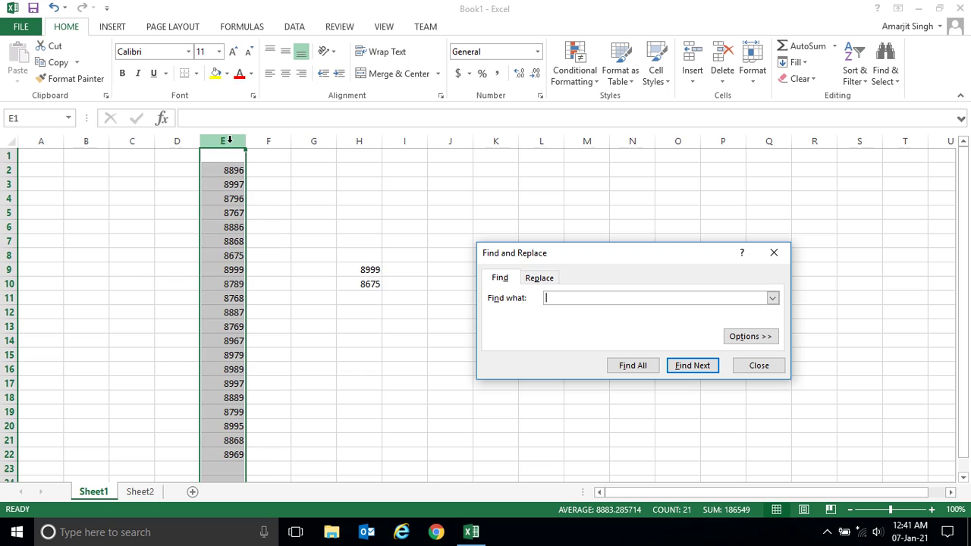
type("8675")
key("Return")
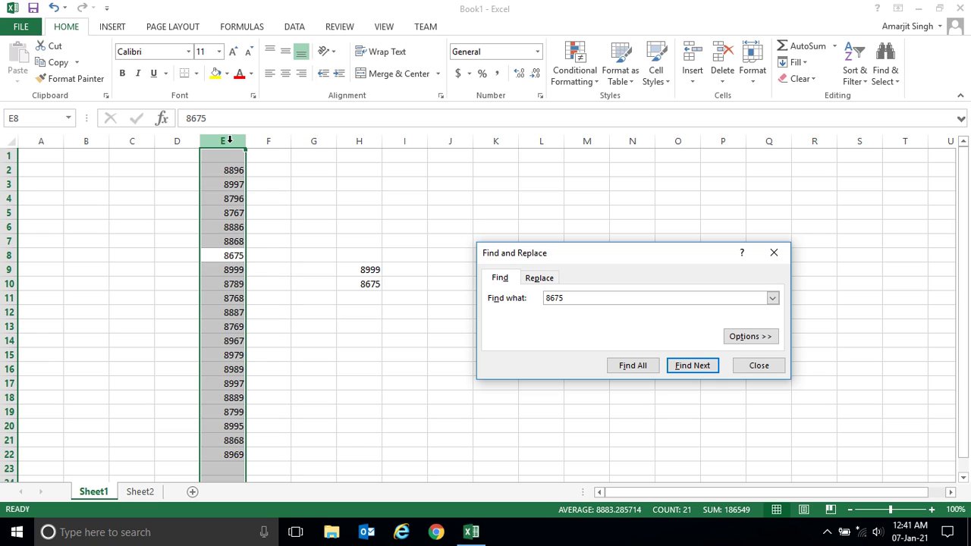
Search column E for 8999 to locate the largest number in the list, and close the search dialog.
left_click(574, 297)
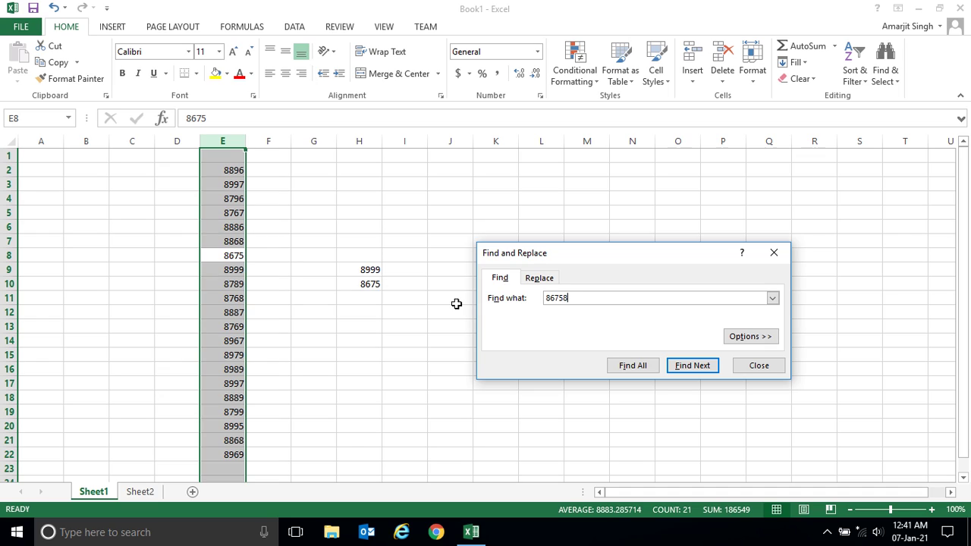
key("BackSpace")
key("BackSpace")
key("BackSpace")
key("BackSpace")
type("8999")
key("Return")
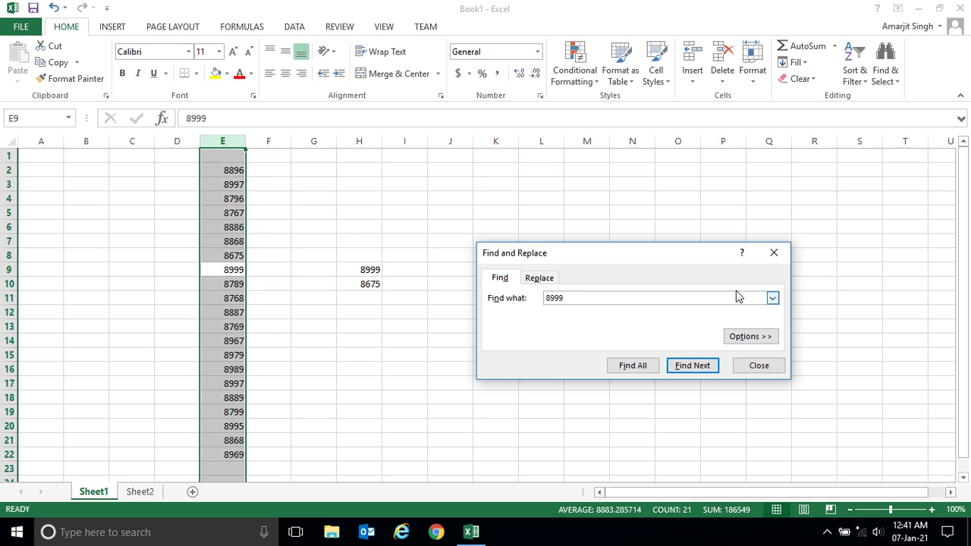
left_click(758, 365)
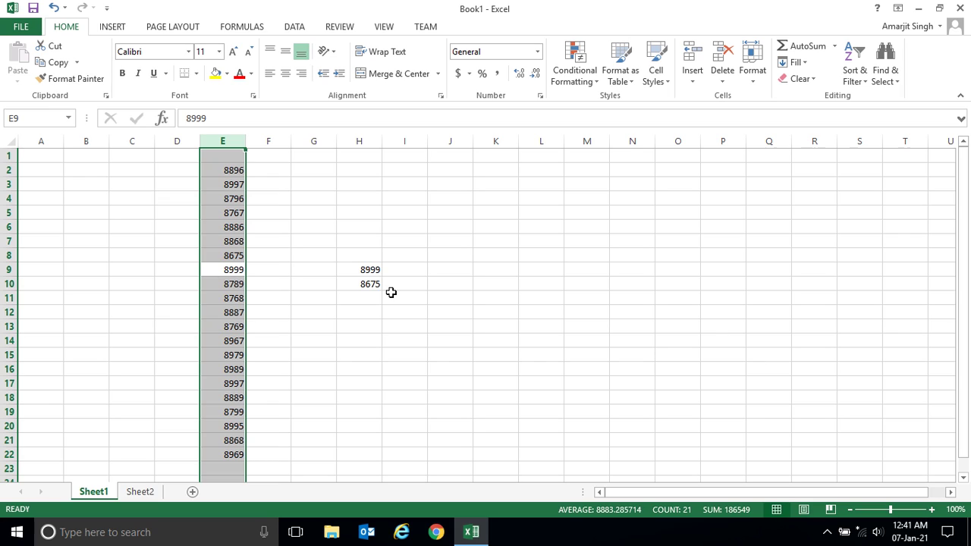
left_click(375, 326)
left_click(418, 297)
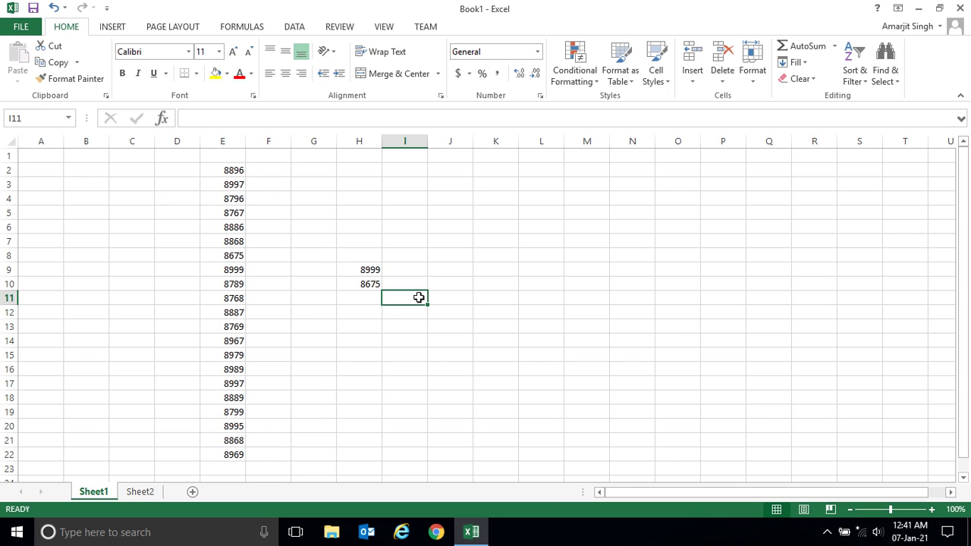
left_click(453, 282)
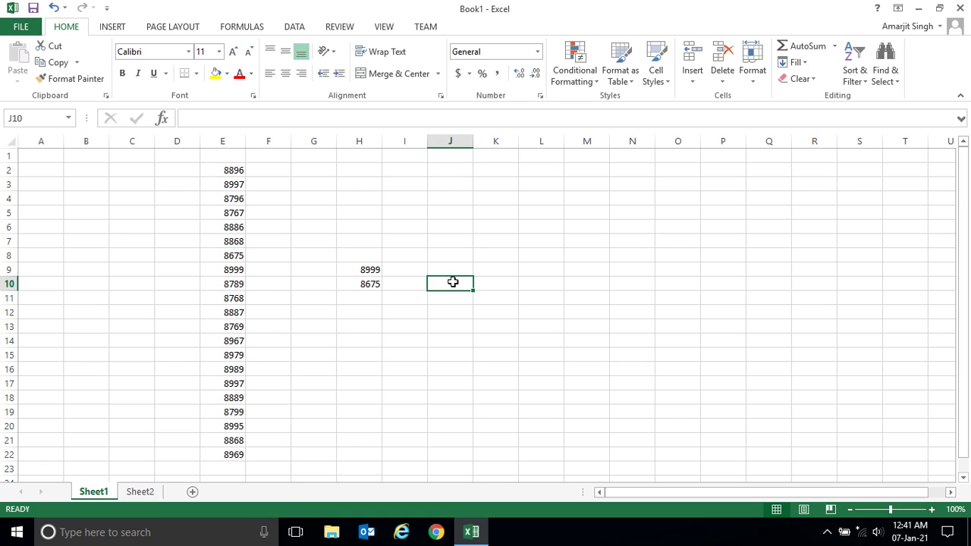